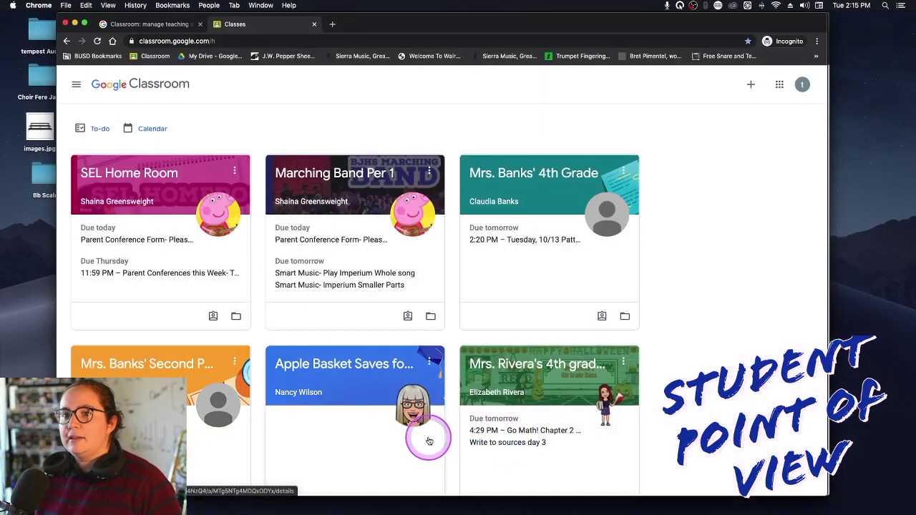
Open the SEL Home Room class, look over its stream and go to its Classwork page
left_click(184, 201)
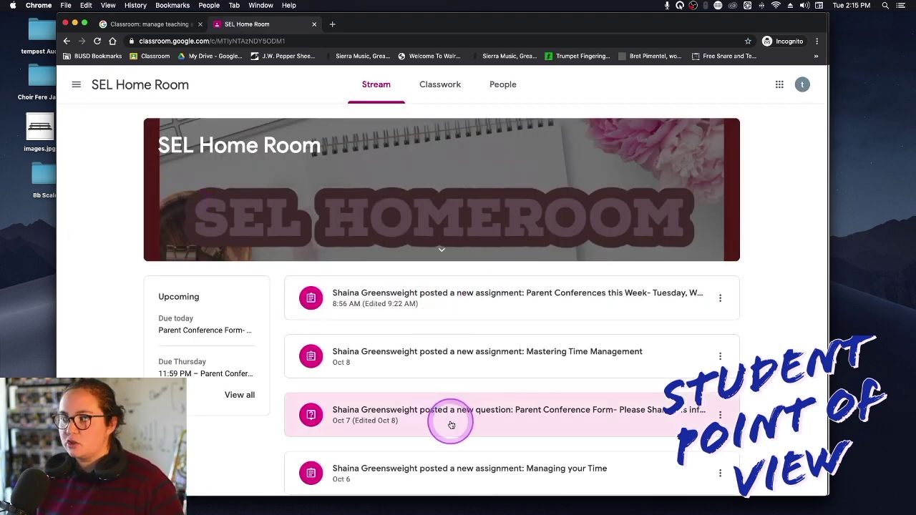
scroll(433, 330, "down", 2)
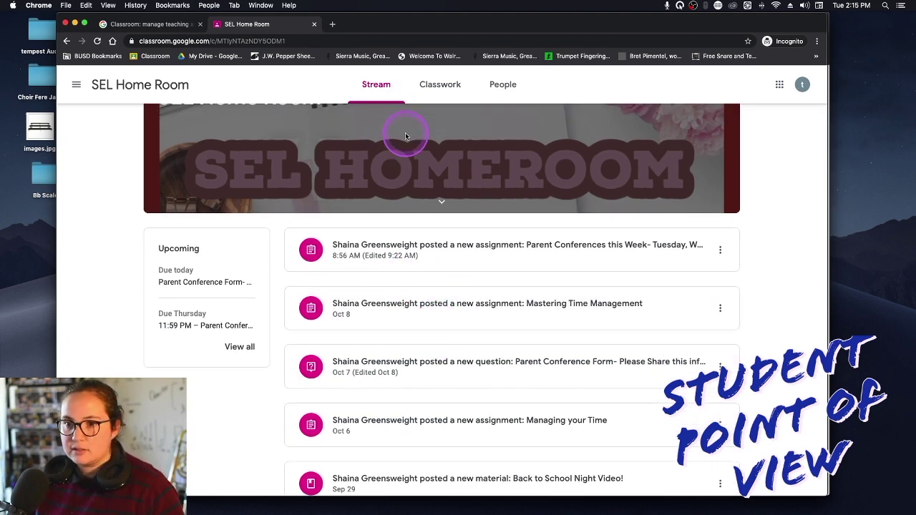
scroll(454, 270, "up", 2)
left_click(438, 100)
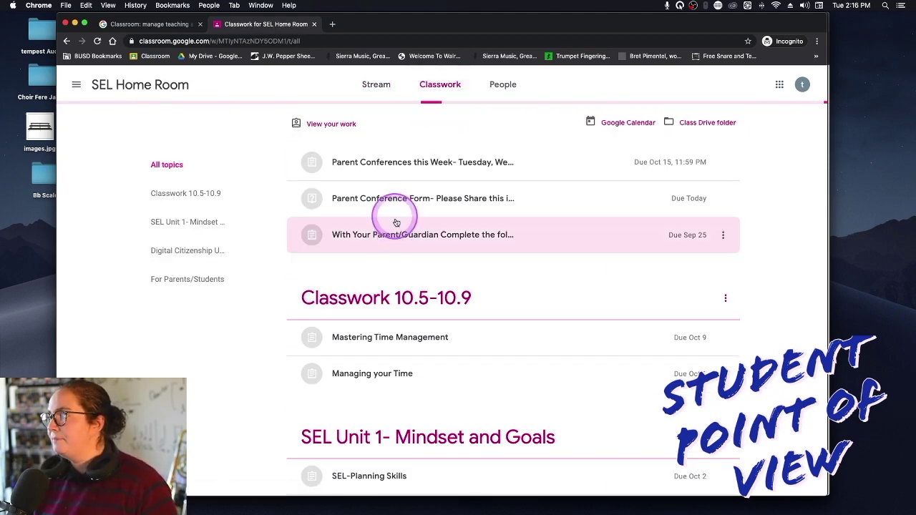
Expand the Parent Conferences this Week assignment to read its instructions and submission status, and collapse it again
right_click(337, 167)
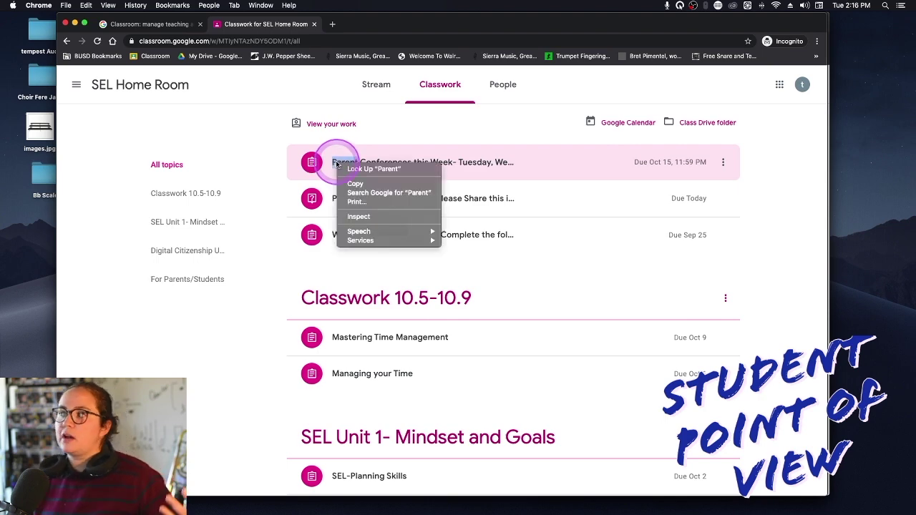
left_click(501, 160)
left_click(501, 161)
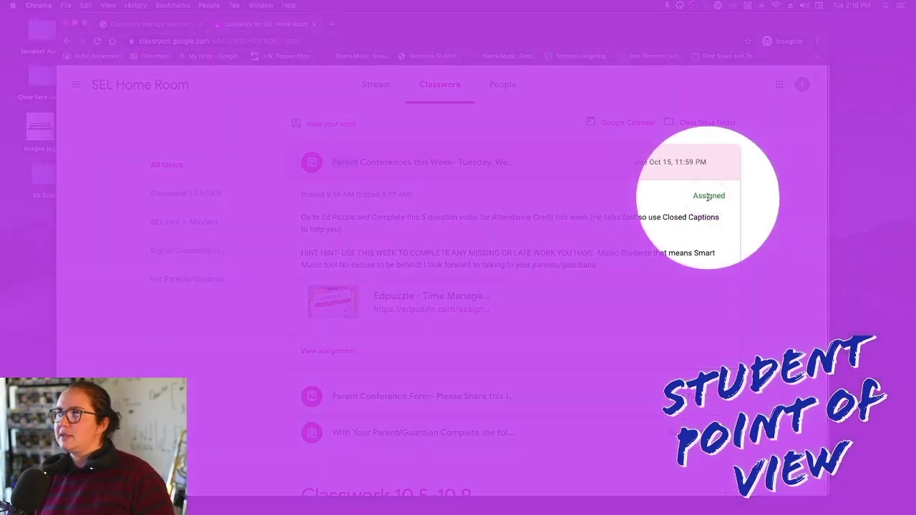
scroll(558, 333, "down", 3)
scroll(557, 334, "up", 3)
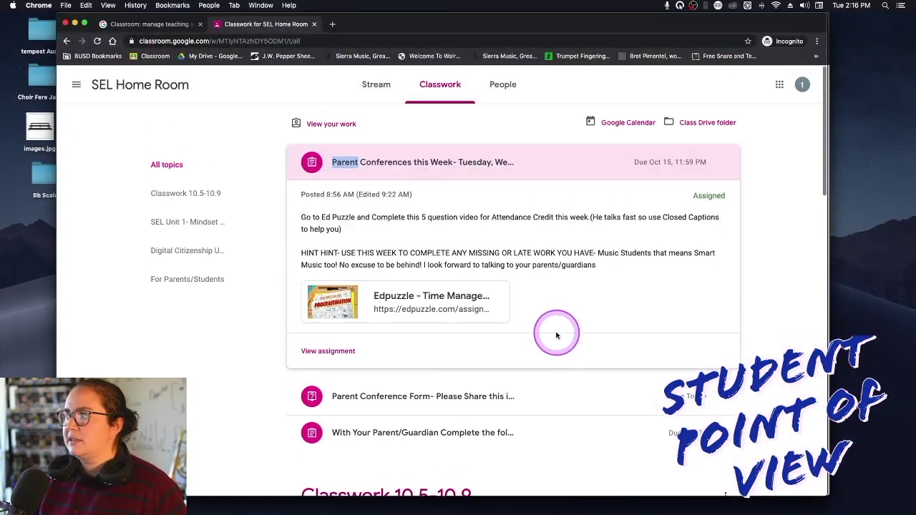
left_click(432, 162)
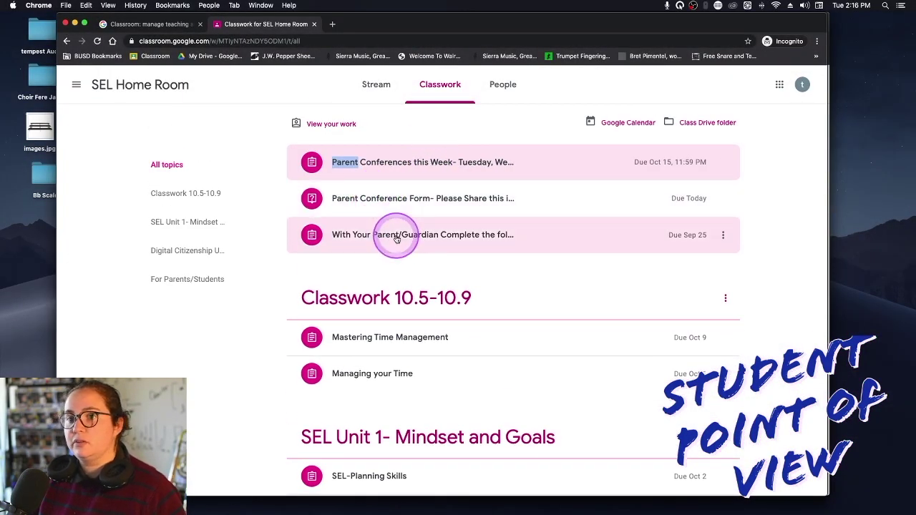
View the student's own work for the class and check the status of every listed assignment
left_click(324, 126)
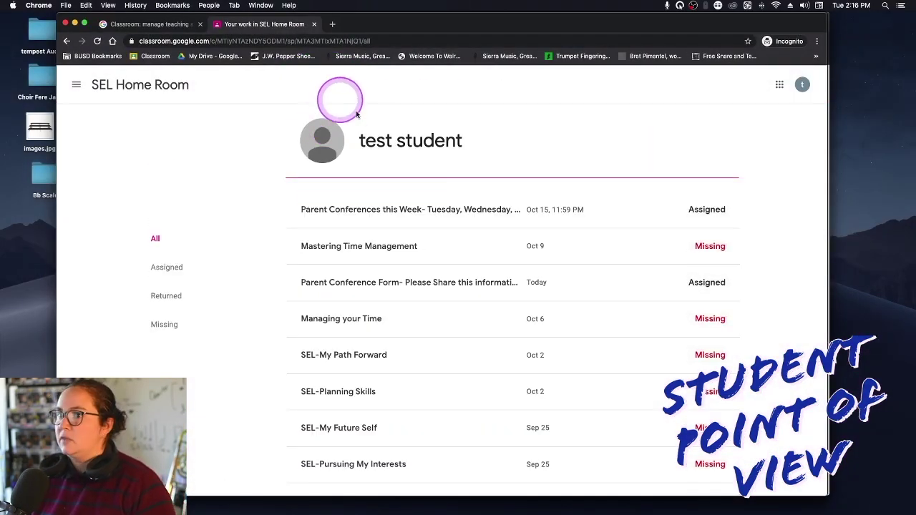
scroll(660, 233, "down", 1)
scroll(662, 237, "down", 5)
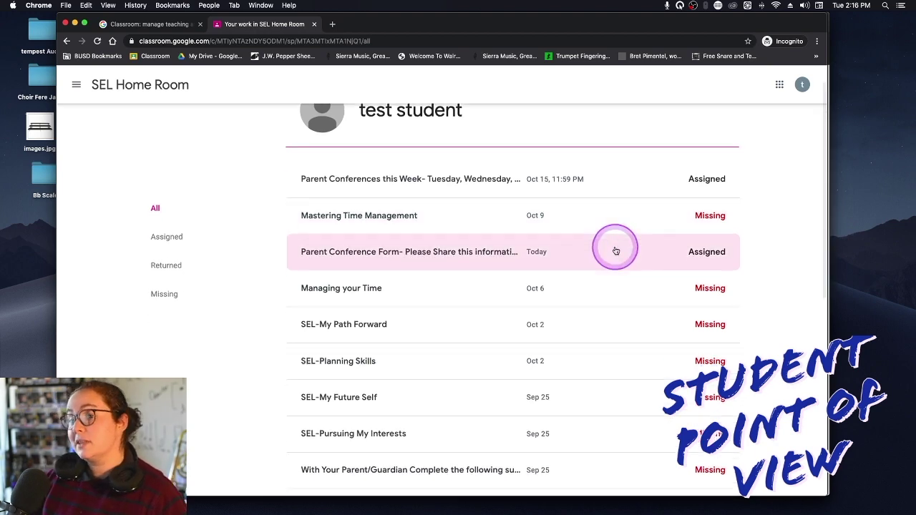
scroll(584, 244, "down", 6)
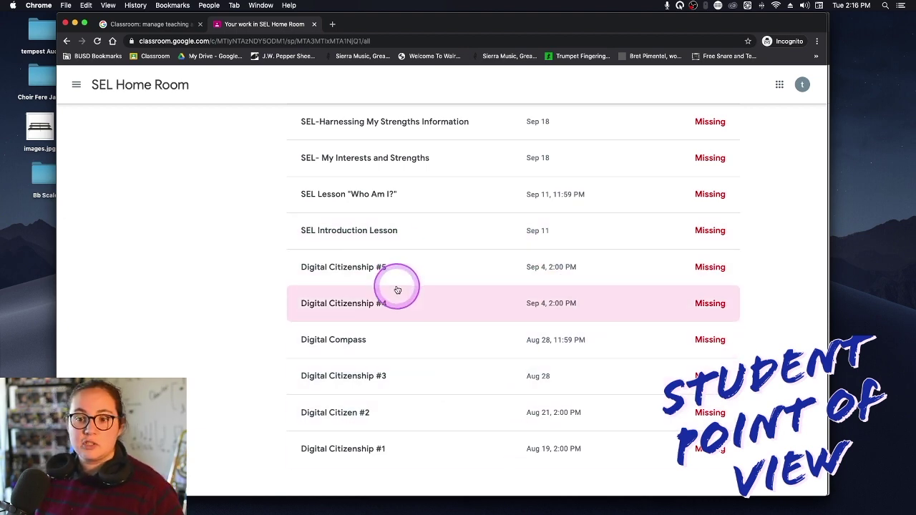
scroll(397, 290, "up", 10)
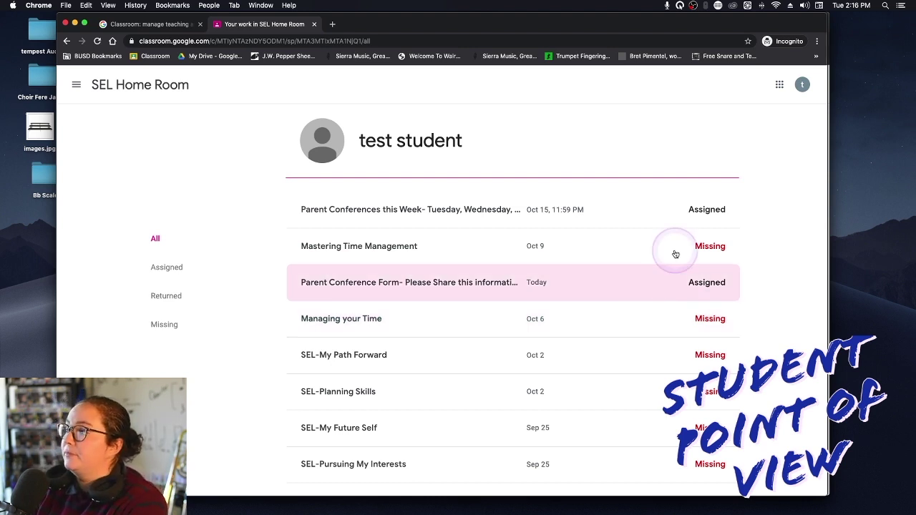
Filter the student's work by Assigned, Returned and Missing, and set the filter back to All
left_click(169, 274)
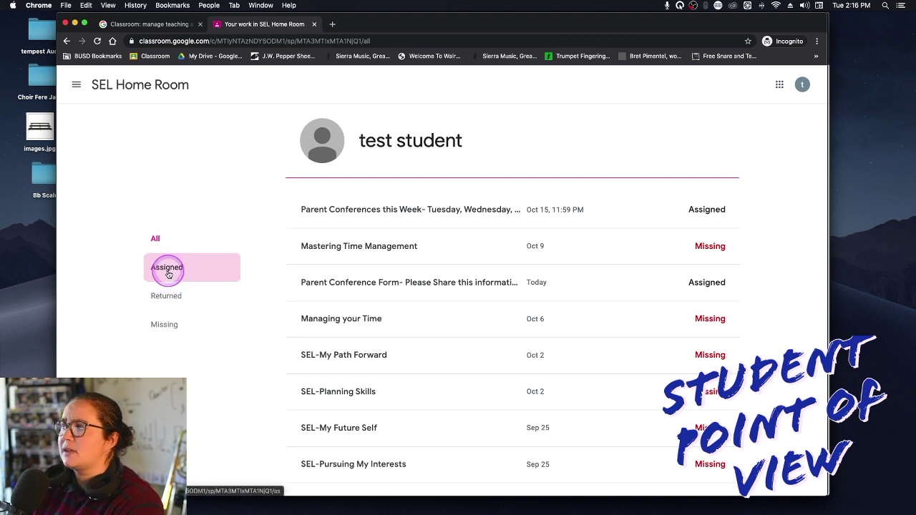
left_click(166, 300)
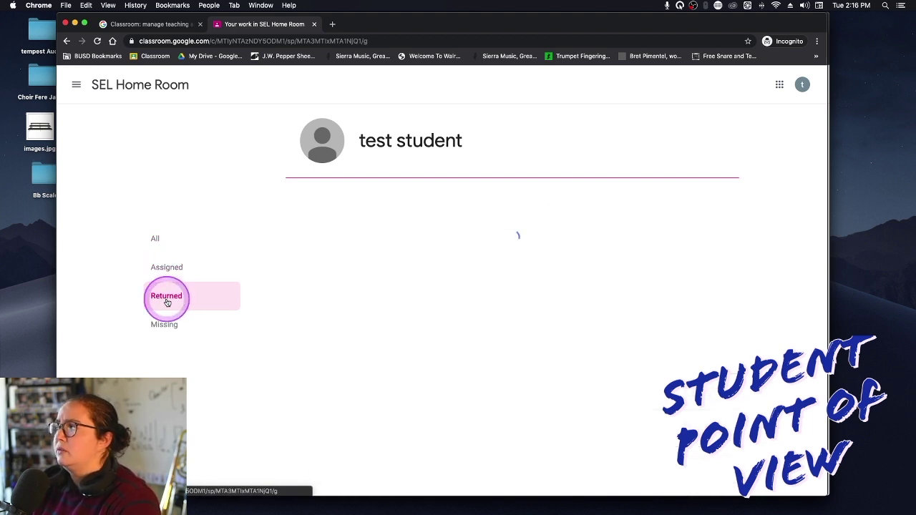
left_click(160, 324)
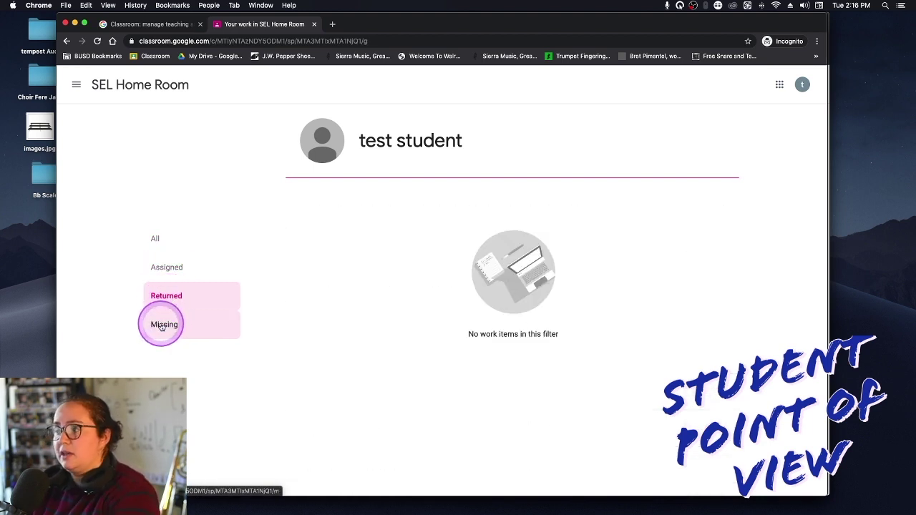
left_click(155, 236)
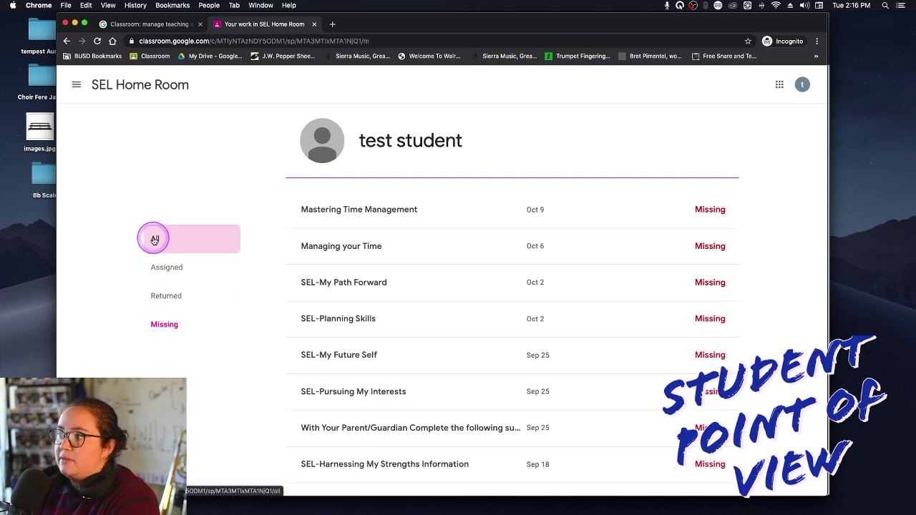
Return to the class stream, look through its posts and open the Parent Conferences this Week assignment
left_click(133, 87)
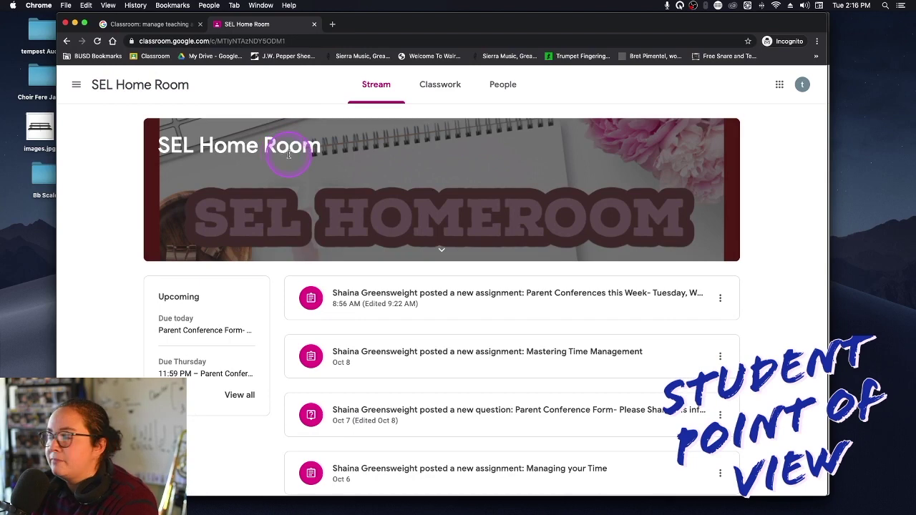
scroll(372, 272, "down", 1)
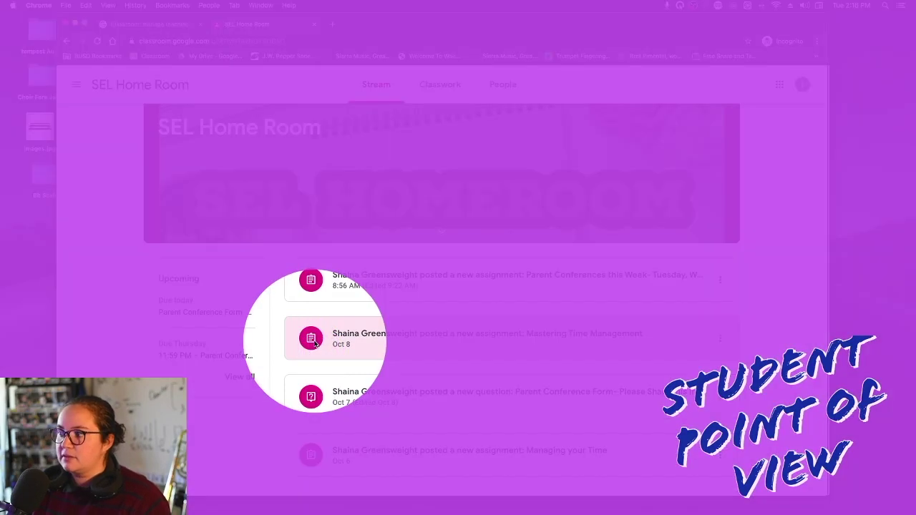
scroll(315, 347, "down", 2)
scroll(315, 353, "down", 3)
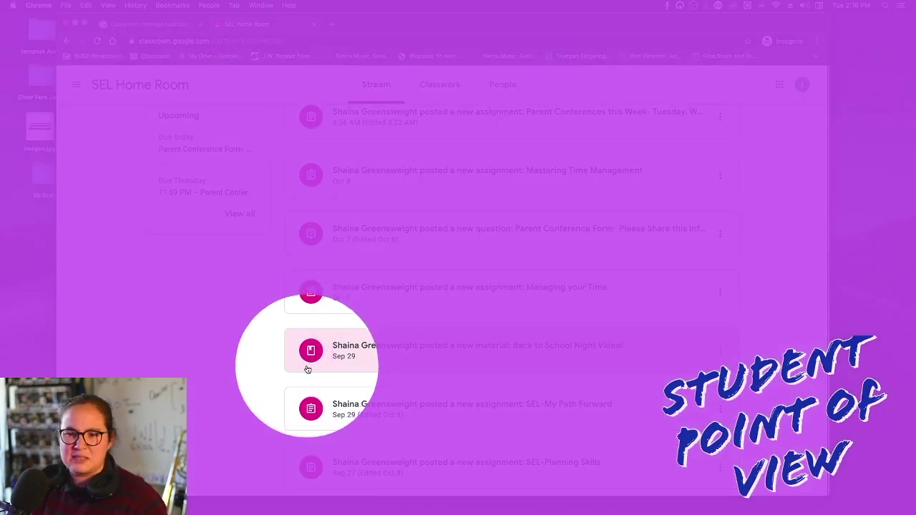
scroll(411, 343, "up", 5)
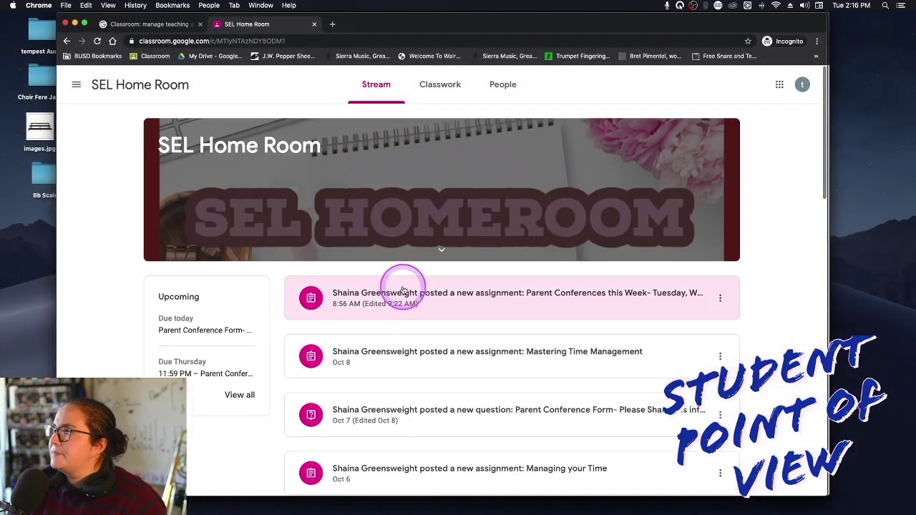
left_click(419, 315)
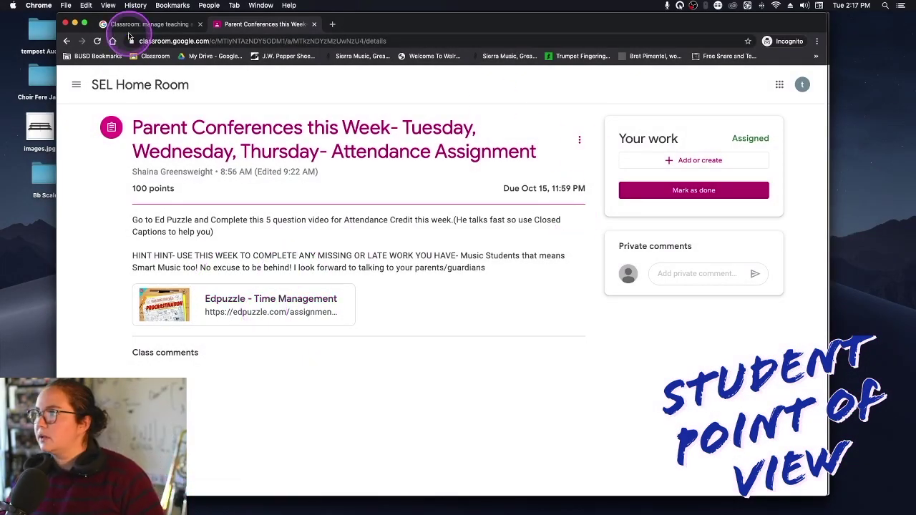
Go back to the class's Classwork page and open the full SEL-Planning Skills assignment from SEL Unit 1
left_click(108, 85)
left_click(470, 86)
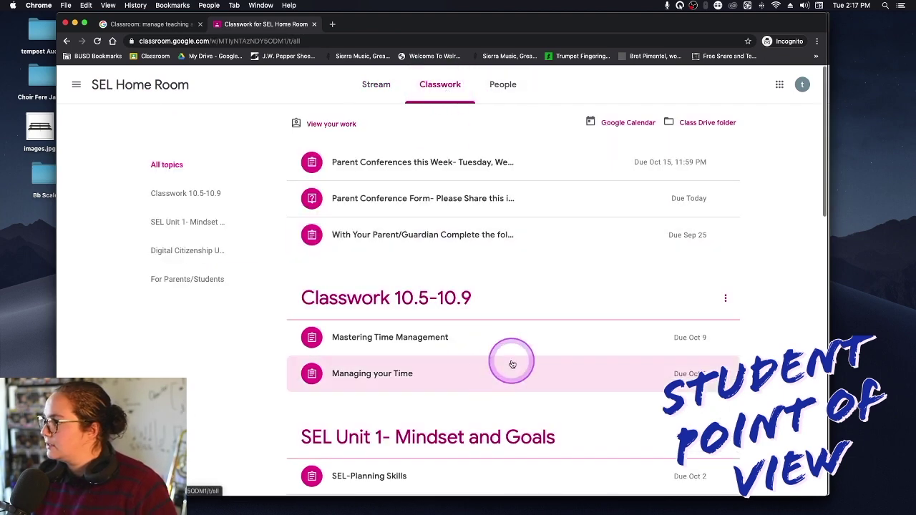
scroll(475, 394, "down", 5)
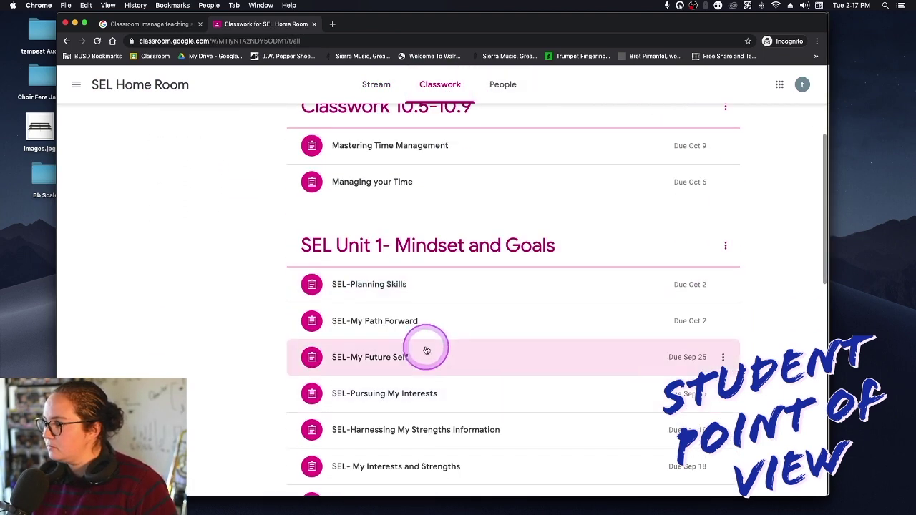
left_click(393, 285)
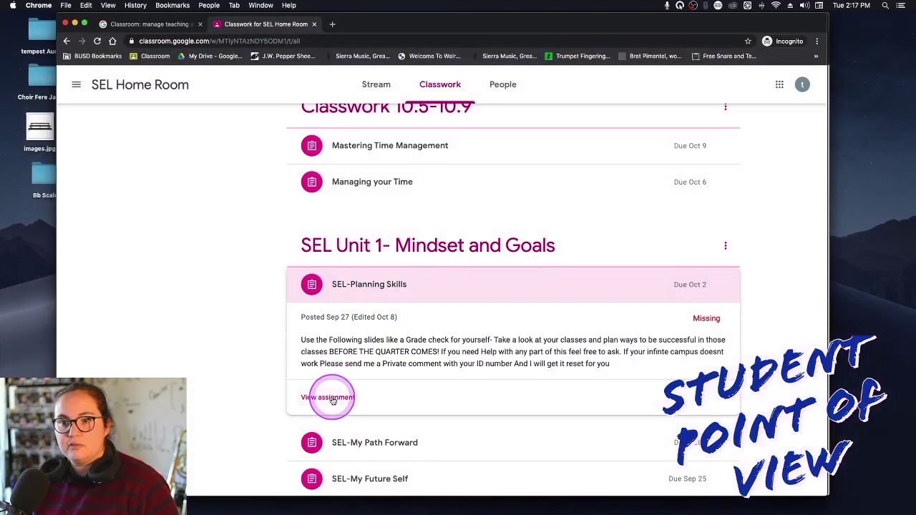
left_click(329, 397)
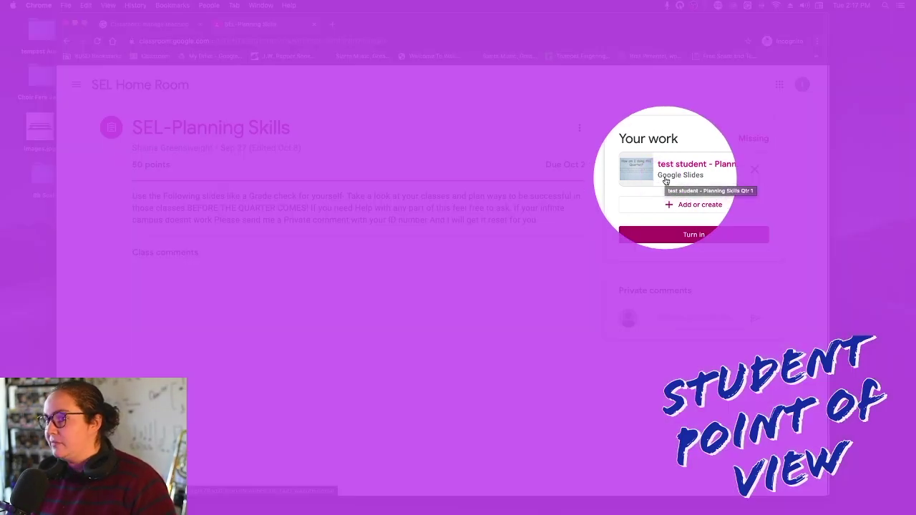
Open the attached Planning Skills Qtr 1 presentation and look through its slides up to the Period 7 slide
left_click(665, 179)
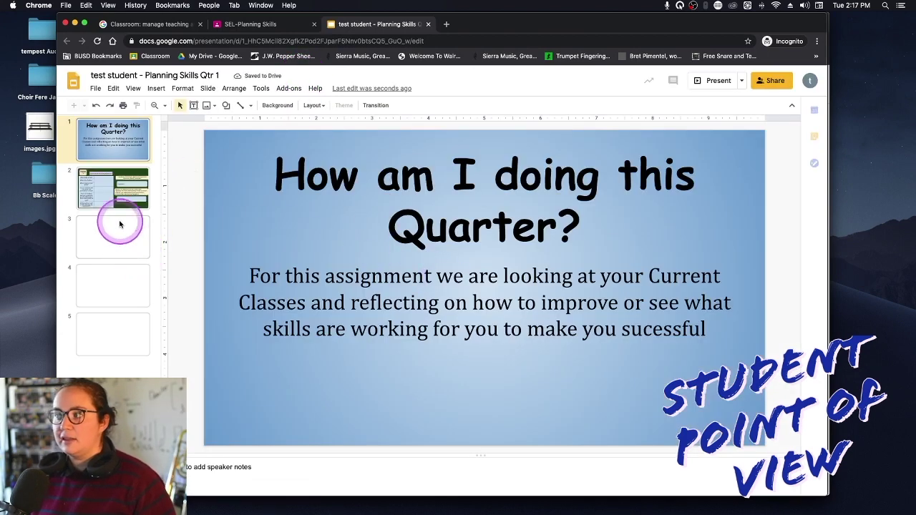
left_click(111, 199)
left_click(109, 245)
left_click(111, 280)
left_click(115, 334)
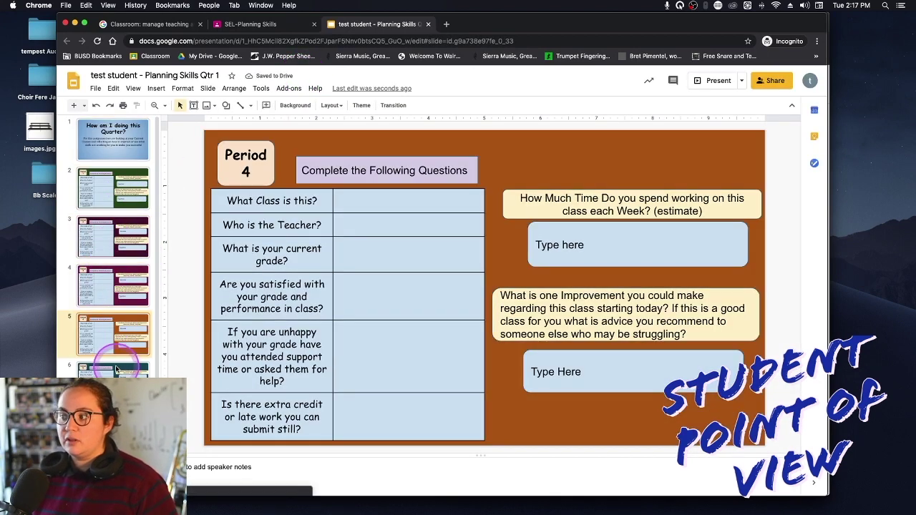
left_click(114, 381)
left_click(114, 430)
left_click(115, 476)
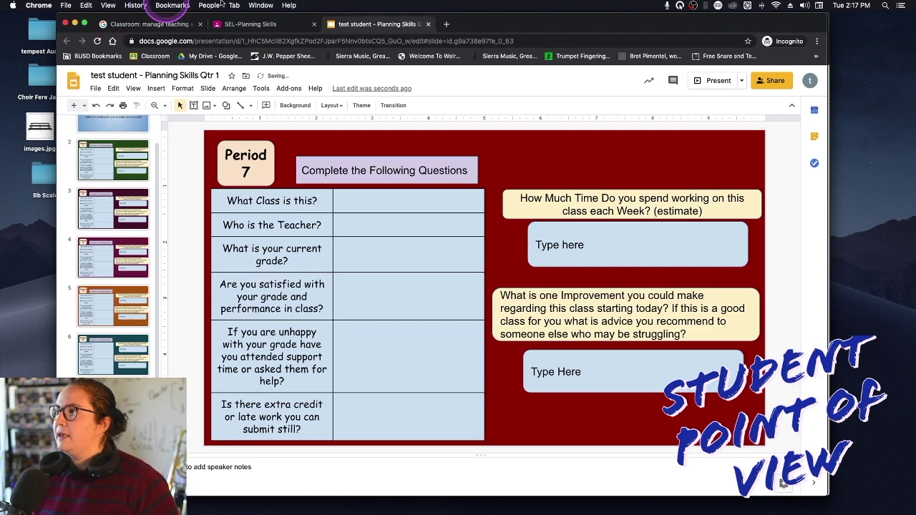
Back on the SEL-Planning Skills assignment, try to add the Planning Skills slides from the recent Google Drive files
left_click(256, 25)
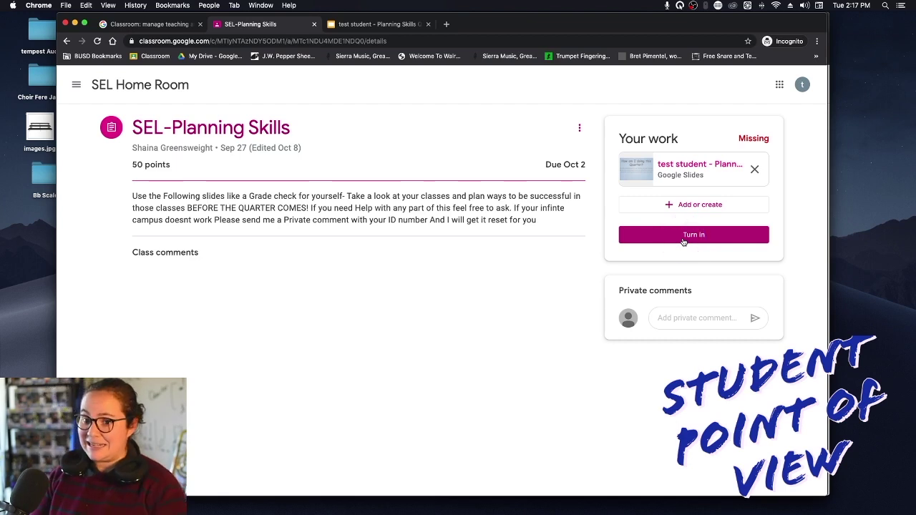
left_click(680, 206)
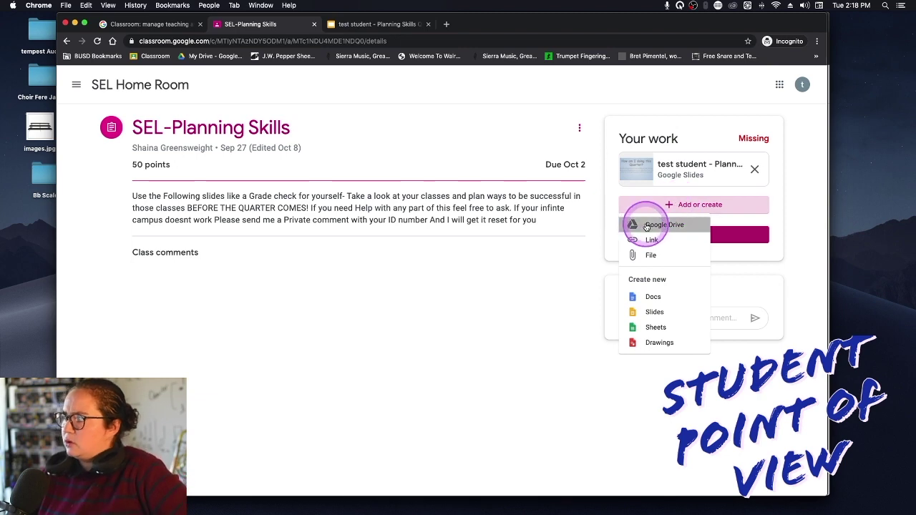
left_click(646, 226)
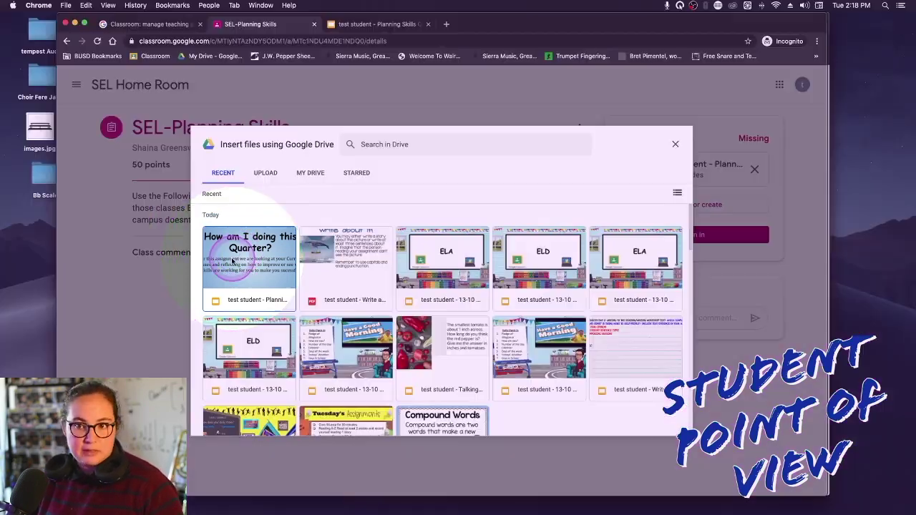
left_click(229, 256)
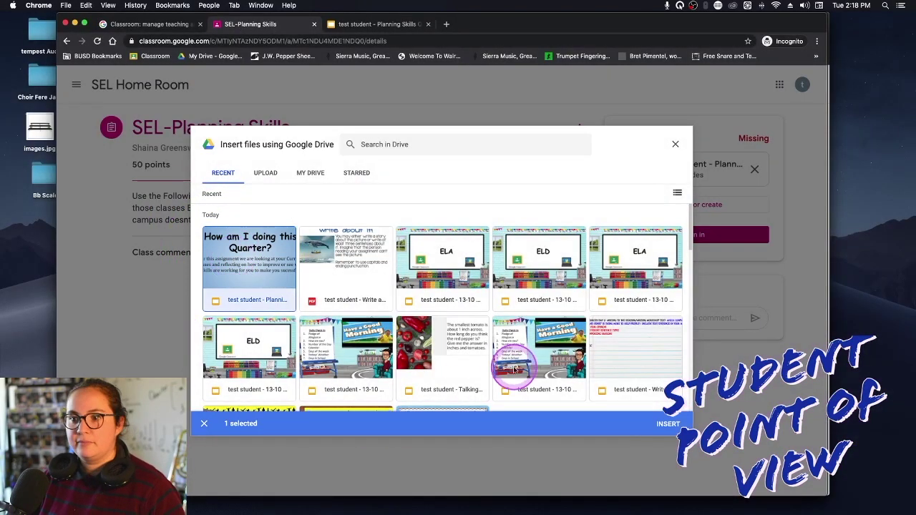
left_click(669, 425)
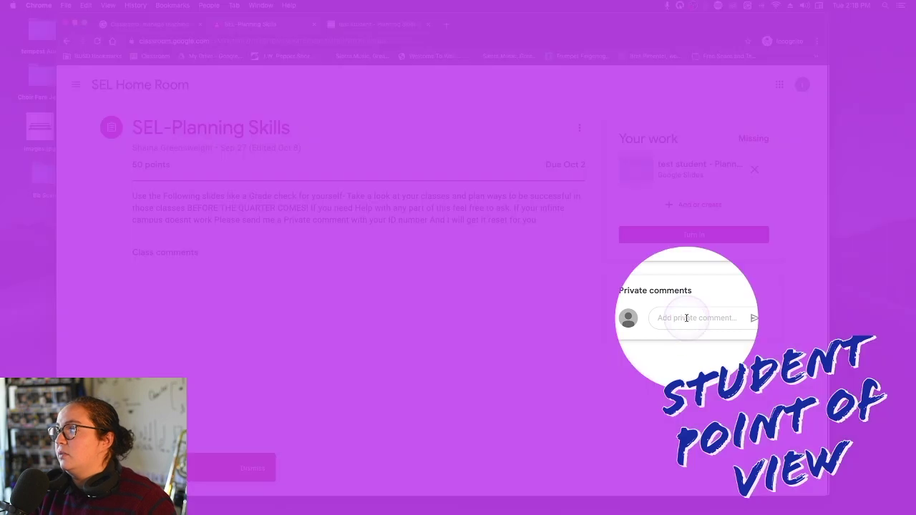
Activate the assignment's private comment field, leave it empty and return to SEL Home Room's Classwork page
left_click(687, 318)
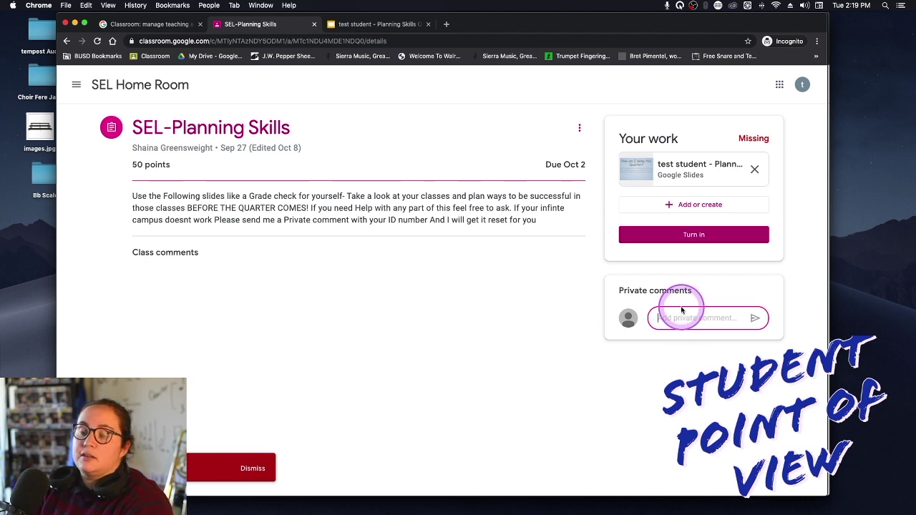
left_click(131, 89)
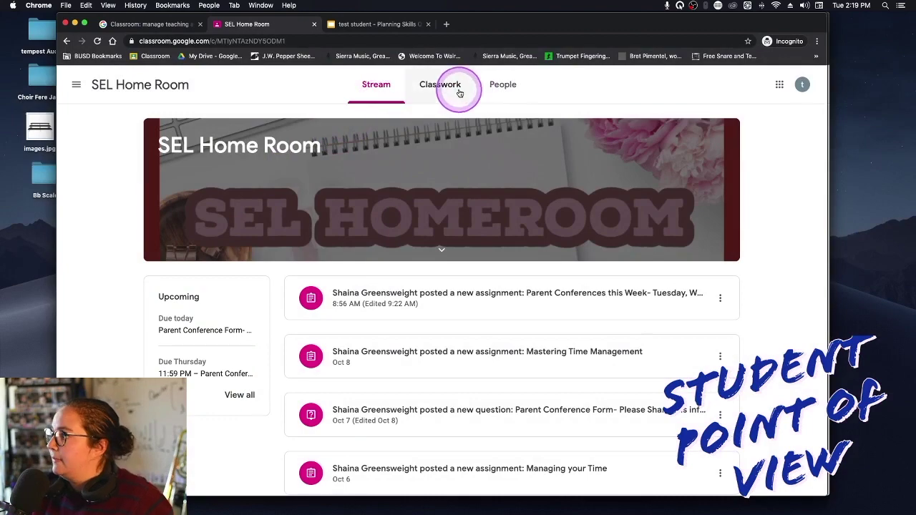
left_click(458, 88)
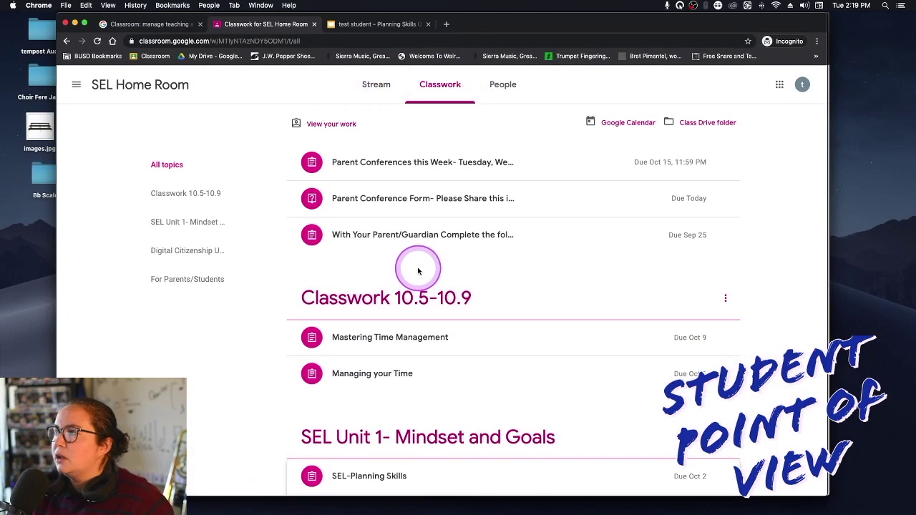
Look through the Classwork topics down to For Parents/Students and back, and open the SEL Home Room Stream
left_click(178, 190)
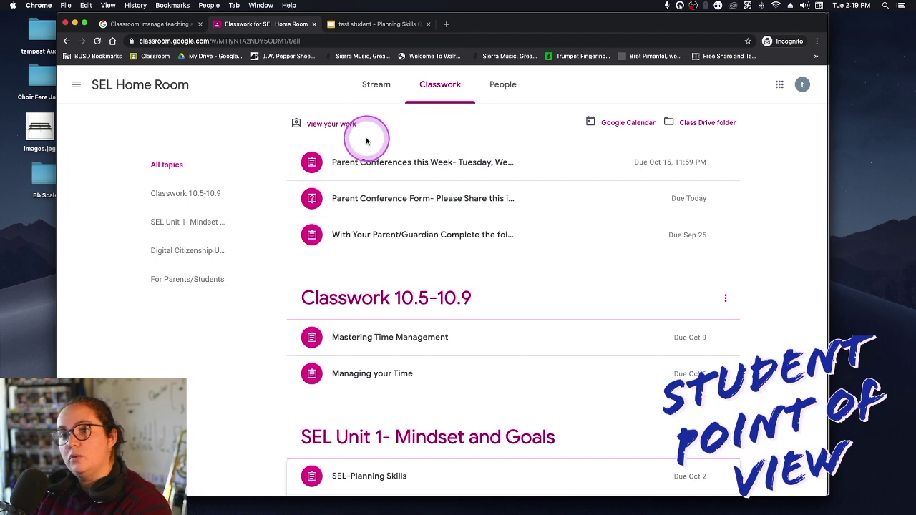
scroll(388, 179, "down", 20)
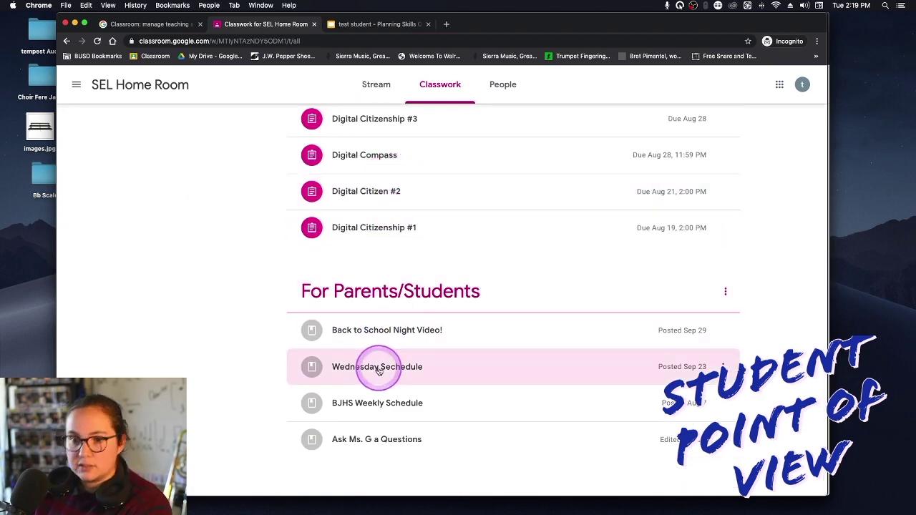
scroll(421, 390, "up", 10)
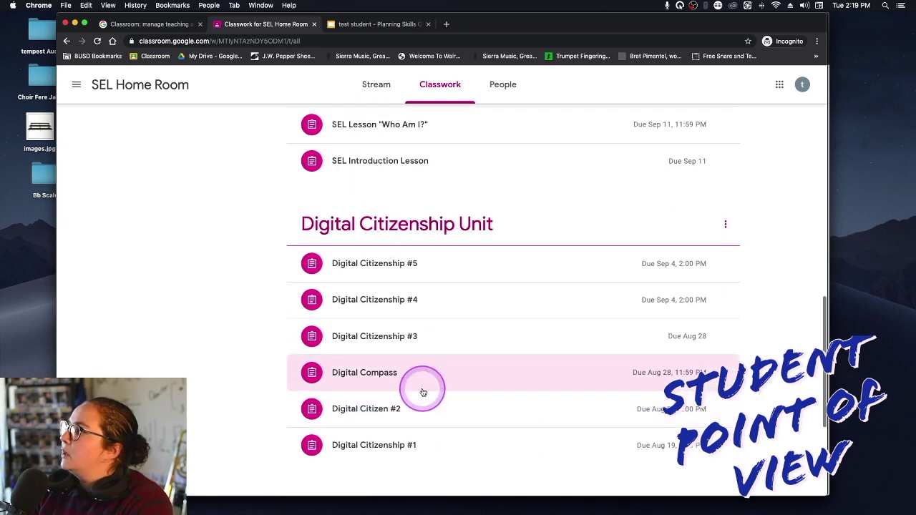
scroll(423, 372, "up", 10)
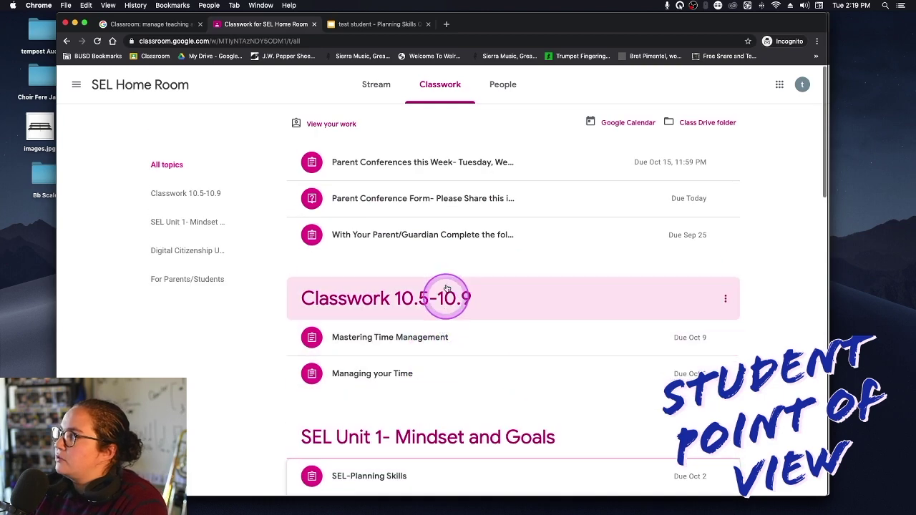
left_click(158, 85)
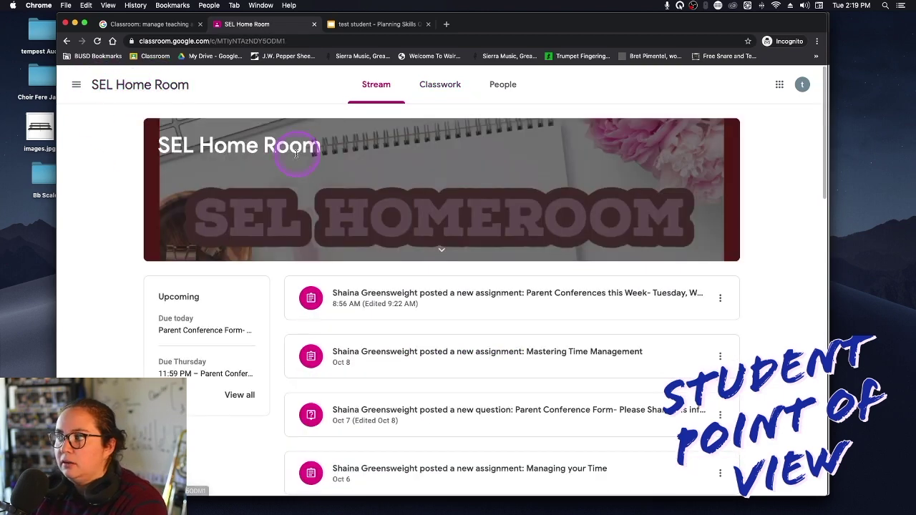
Compare the class Stream in the teacher and student windows, leaving the teacher window in front
left_click(75, 25)
left_click(347, 386)
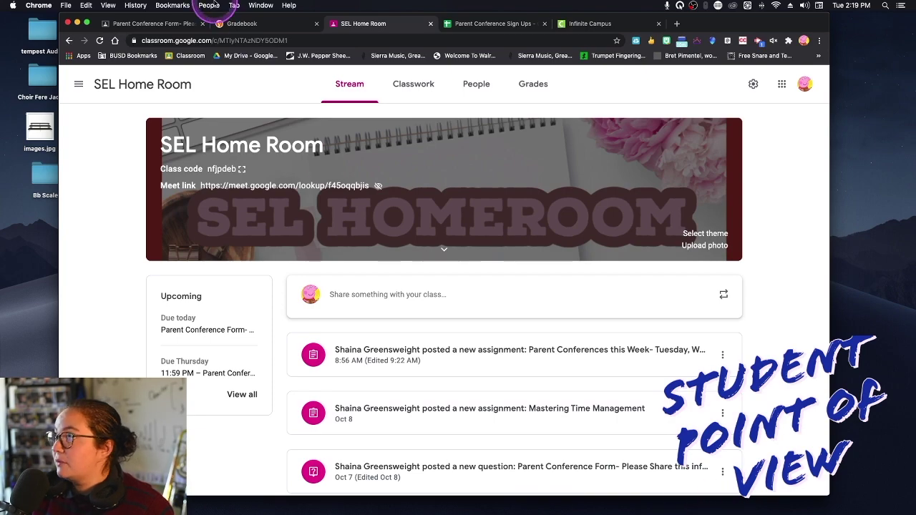
left_click(790, 511)
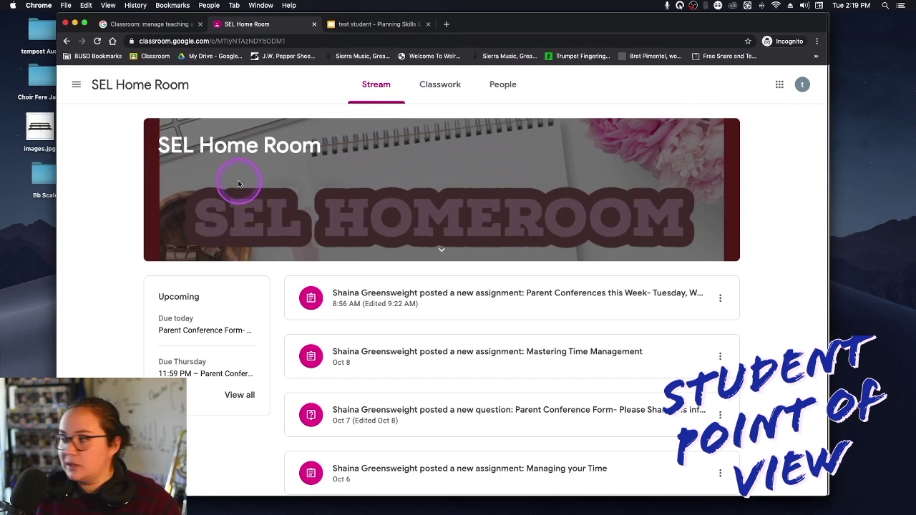
left_click_drag(637, 32, 655, 136)
left_click(667, 84)
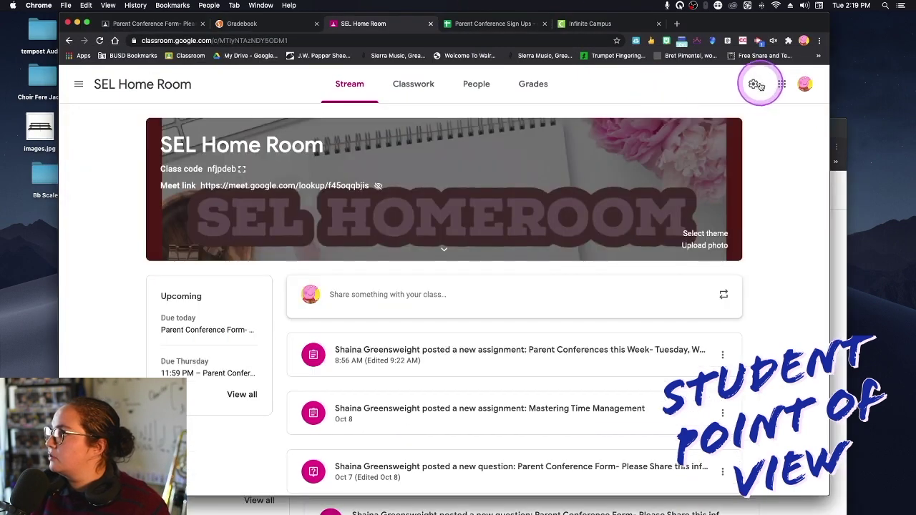
Make the Meet link visible to students in the teacher's class settings and save the change
left_click(755, 84)
scroll(662, 299, "down", 10)
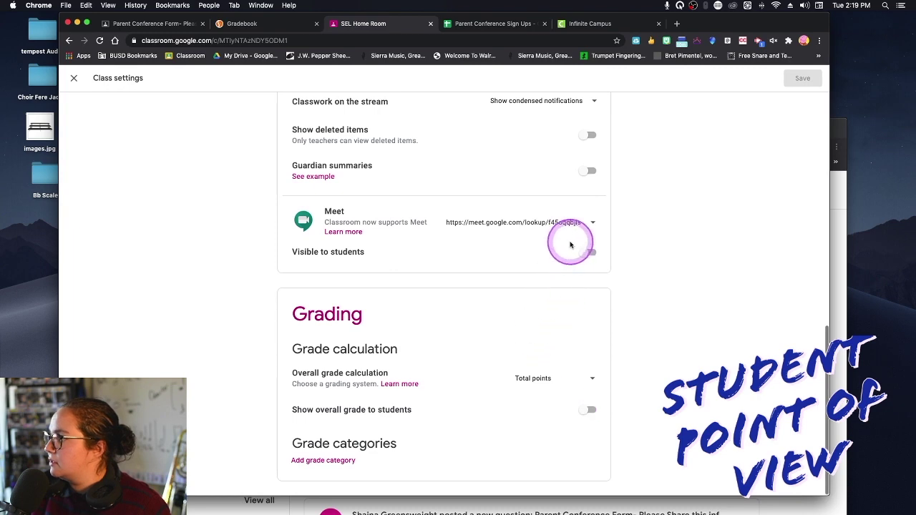
left_click(591, 252)
left_click(802, 78)
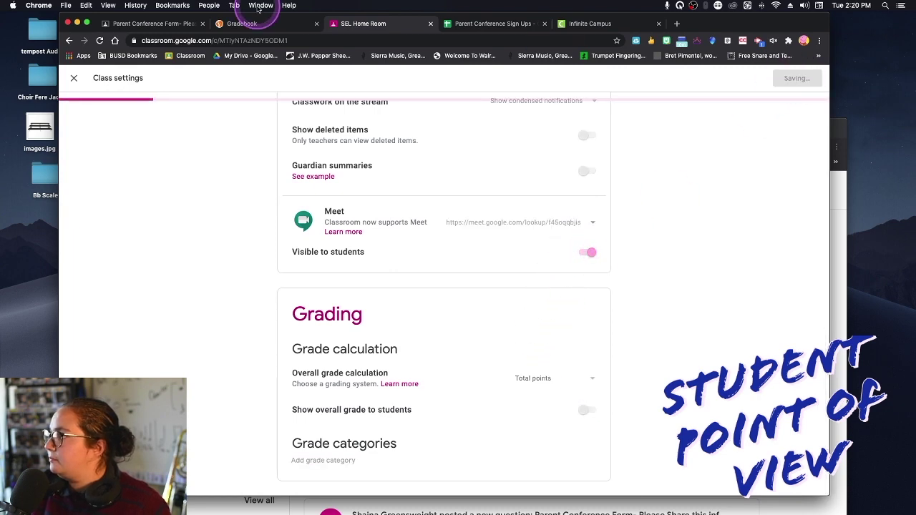
Switch back to the student window, reposition it and reload the SEL Home Room Stream to check for the Meet link
left_click(77, 23)
left_click_drag(620, 132, 609, 67)
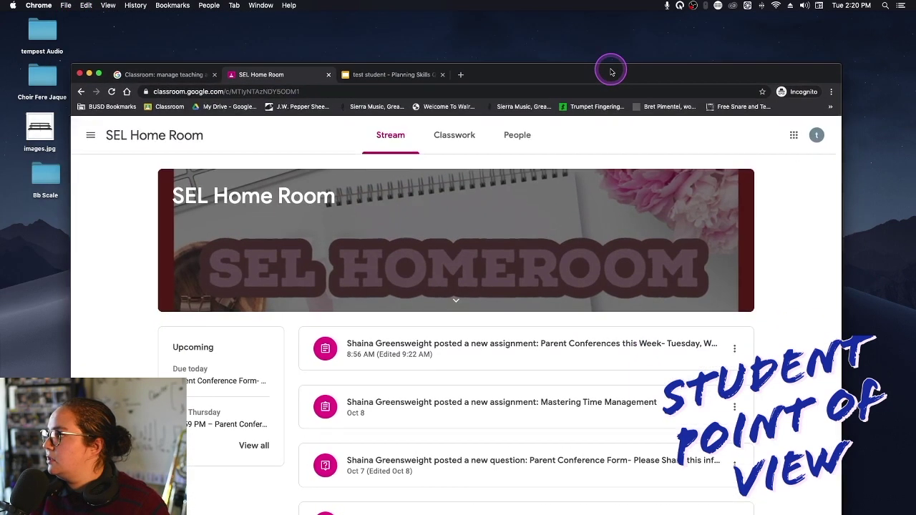
left_click(111, 85)
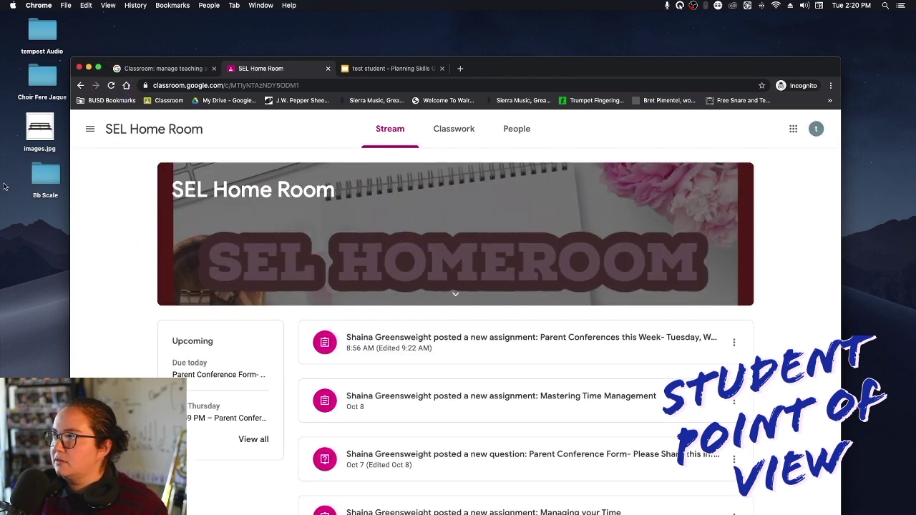
Return to the teacher window, open SEL Home Room's Meet link and turn off the camera without joining the call
left_click(88, 67)
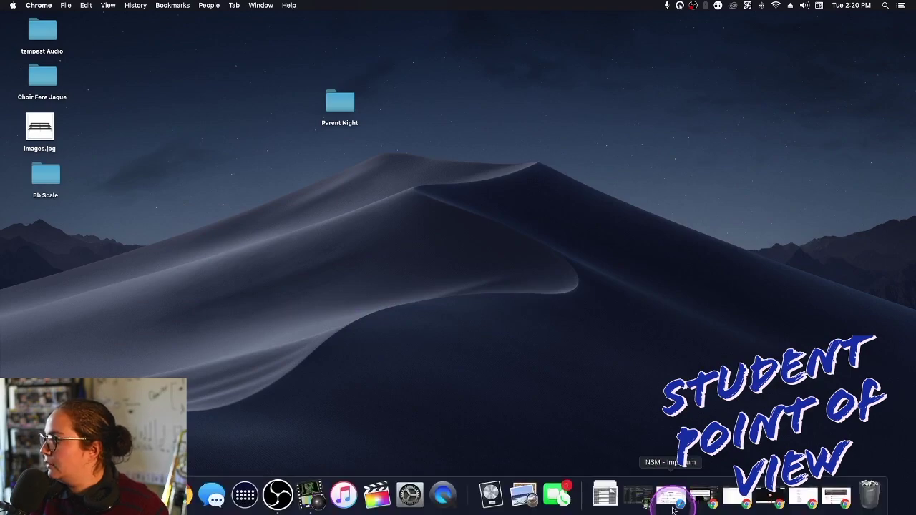
left_click(834, 495)
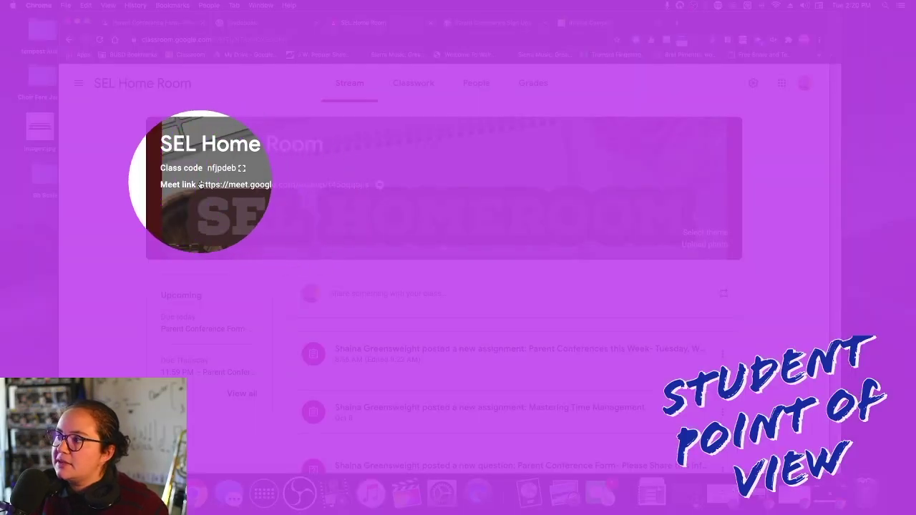
left_click(379, 185)
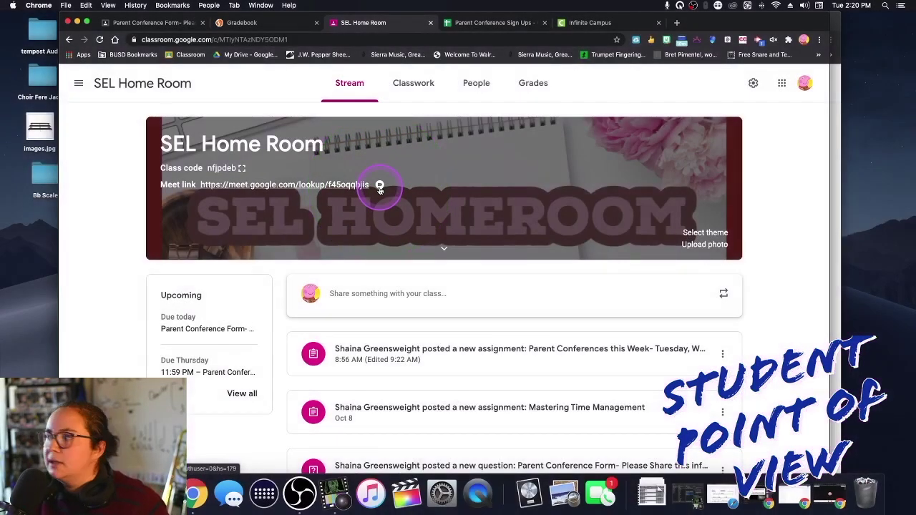
left_click(327, 185)
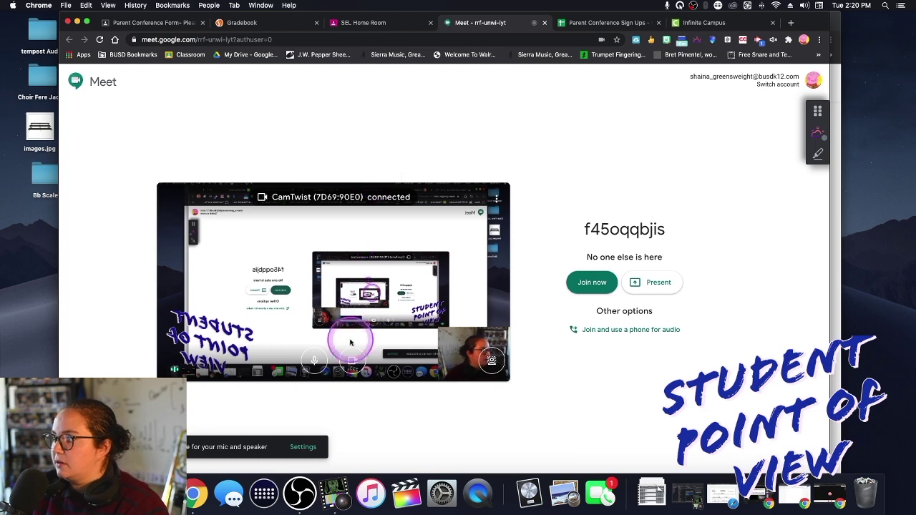
left_click(353, 362)
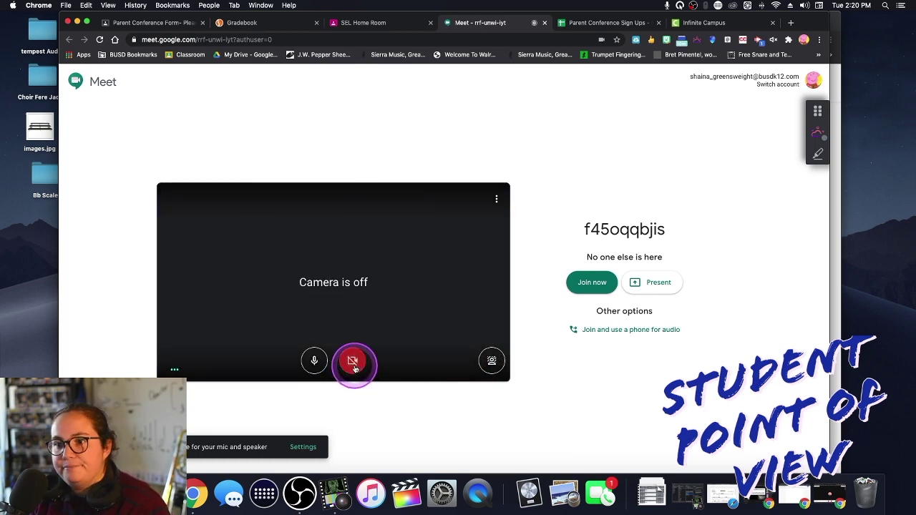